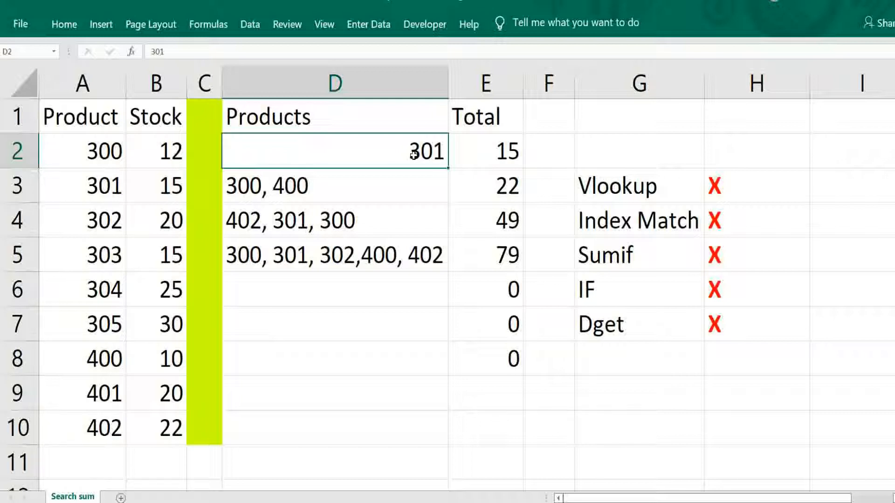
Clear the existing Total results from E2 down to E8.
{"action": "key", "text": "Right"}
{"action": "key", "text": "shift+Down"}
{"action": "key", "text": "shift+Down"}
{"action": "key", "text": "shift+Down"}
{"action": "key", "text": "shift+Down"}
{"action": "key", "text": "shift+Down"}
{"action": "key", "text": "shift+Down"}
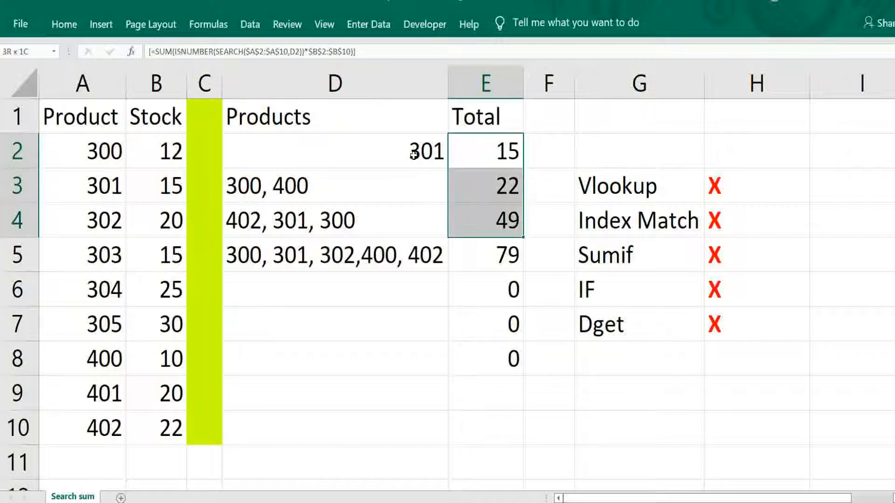
{"action": "key", "text": "ctrl+v"}
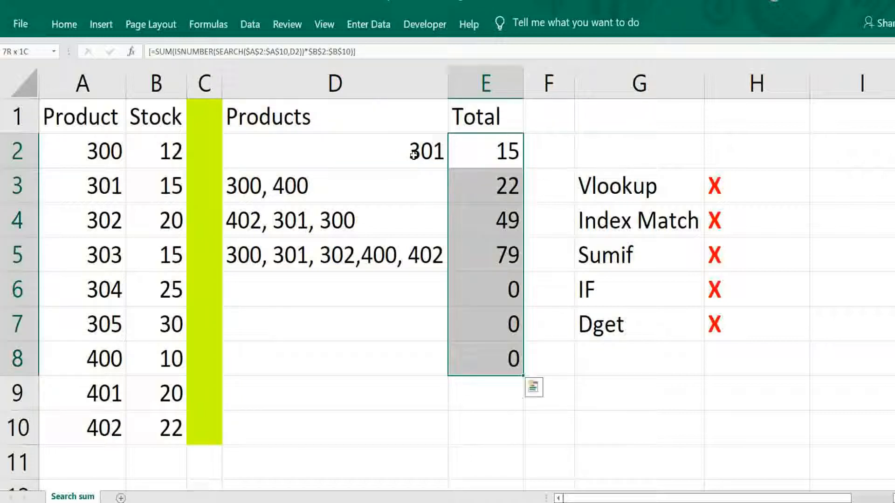
{"action": "key", "text": "Delete"}
{"action": "key", "text": "Down"}
{"action": "key", "text": "Up"}
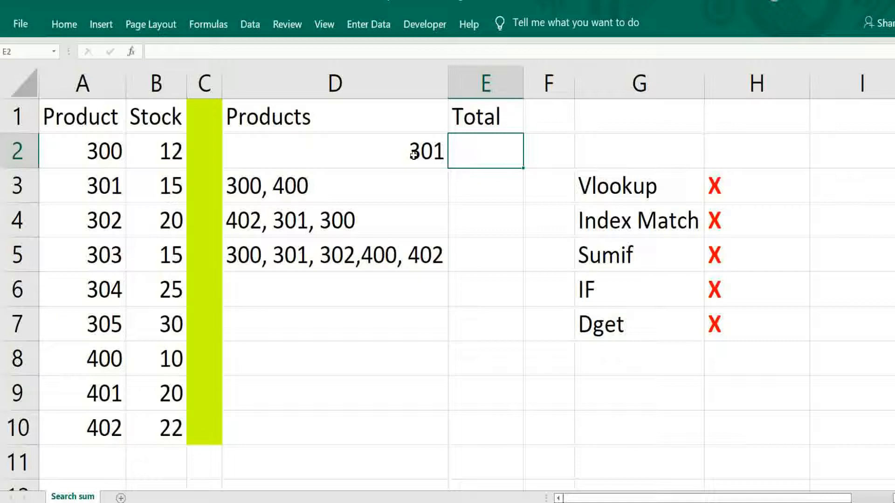
Start an array formula in E2: =SUM(ISNUMBER(SEARCH( with the absolute product range $A$2:$A$10 as search text.
{"action": "type", "text": "=sum"}
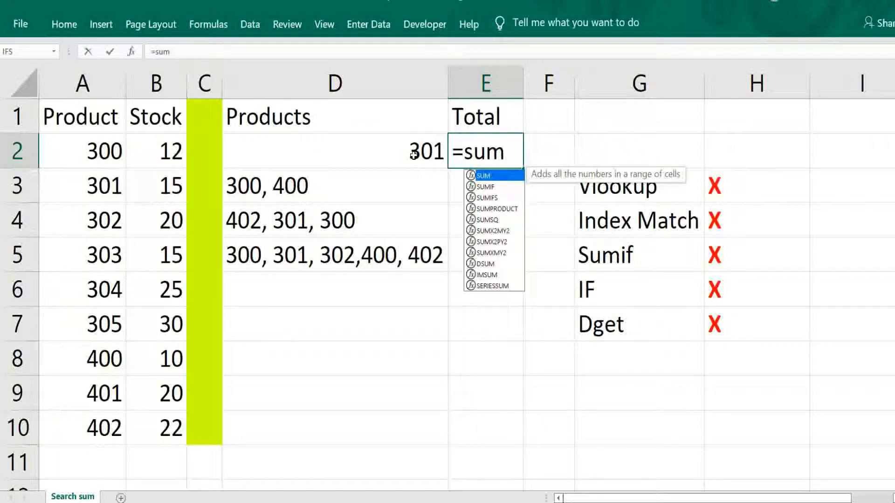
{"action": "type", "text": "("}
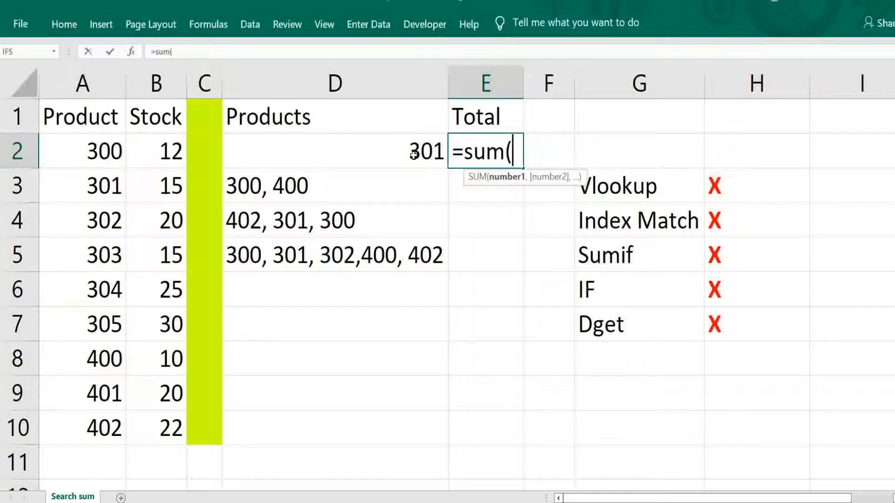
{"action": "type", "text": "isnumber"}
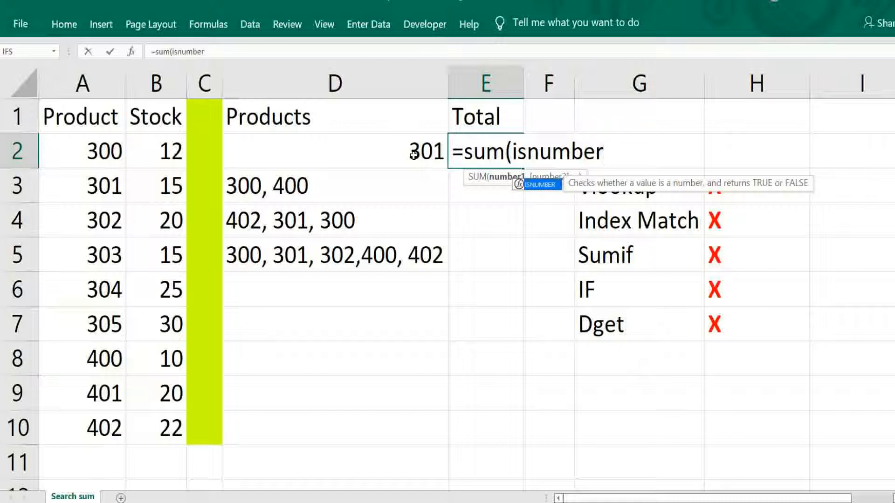
{"action": "type", "text": "("}
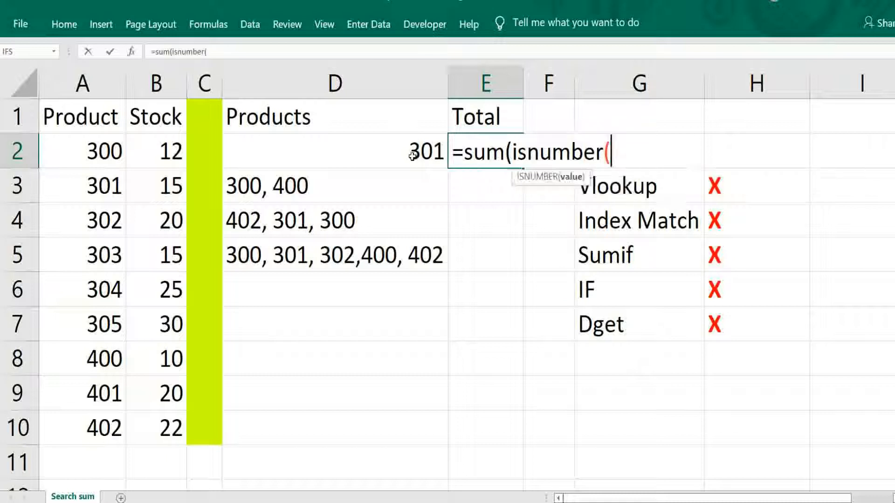
{"action": "type", "text": "search"}
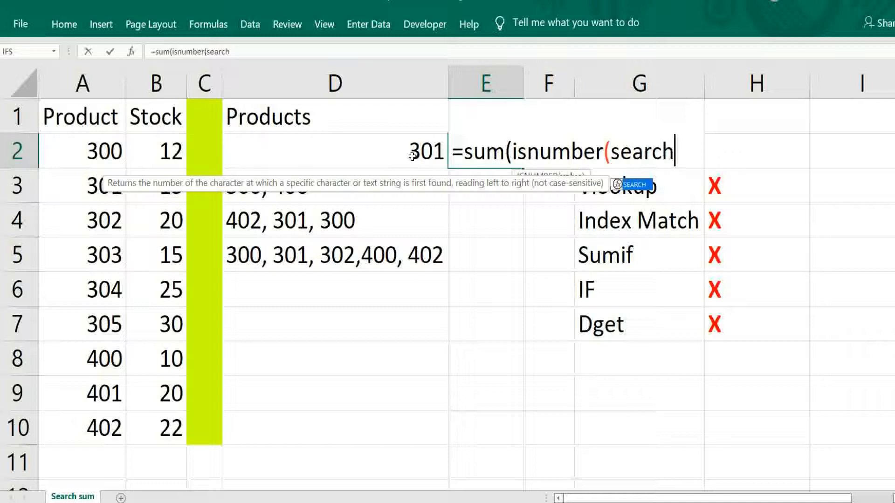
{"action": "type", "text": "("}
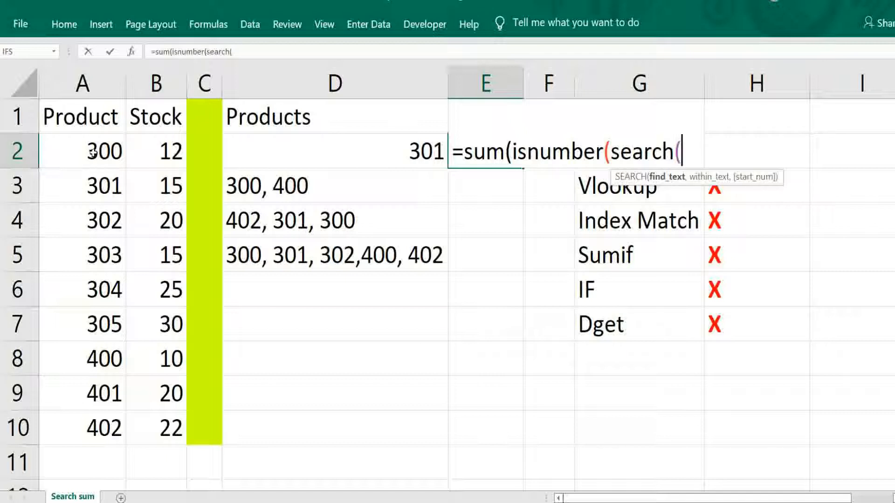
{"action": "left_click_drag", "start_coordinate": [93, 150], "coordinate": [96, 415]}
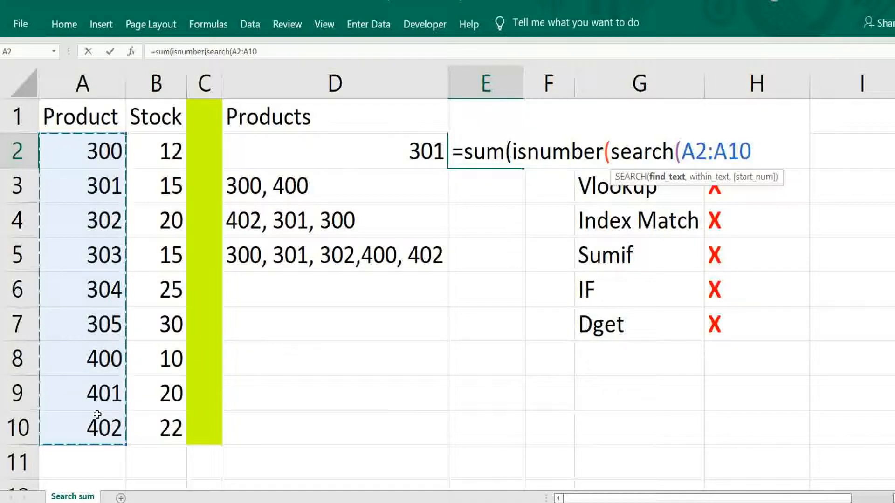
{"action": "key", "text": "F4"}
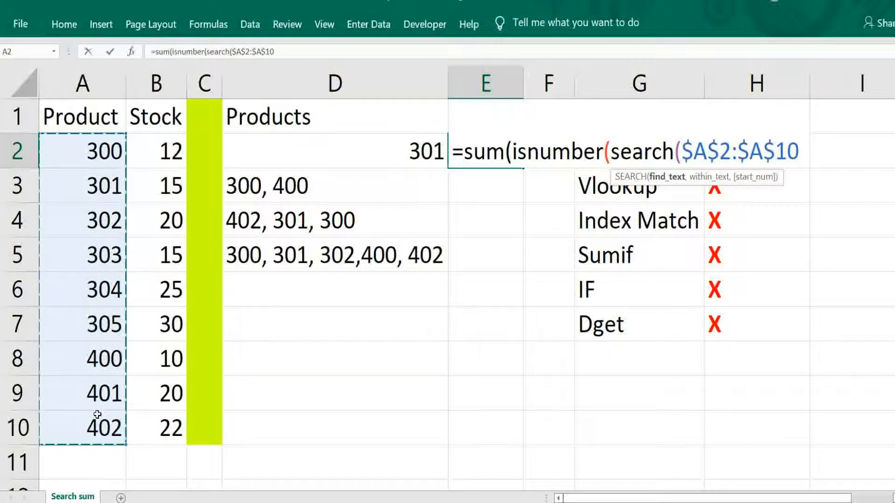
{"action": "type", "text": ","}
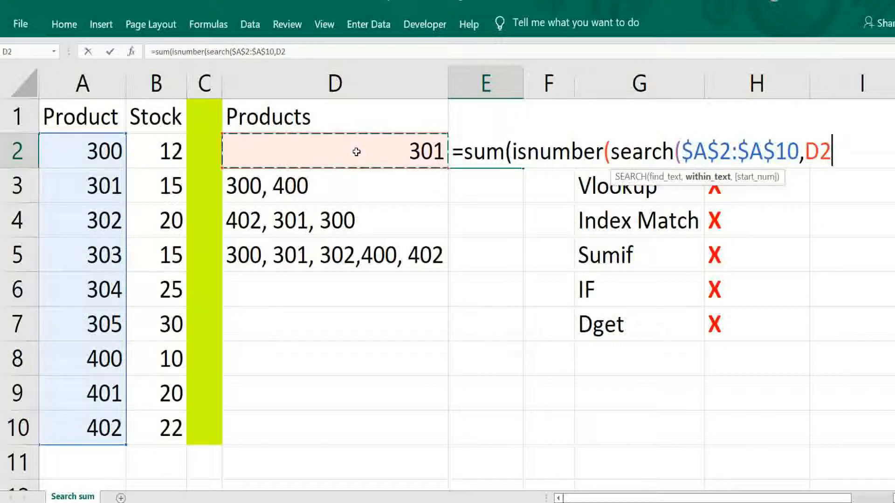
Complete the E2 formula with D2))*$B$2:$B$10) and enter it as an array formula.
{"action": "left_click", "coordinate": [357, 152]}
{"action": "type", "text": "))*"}
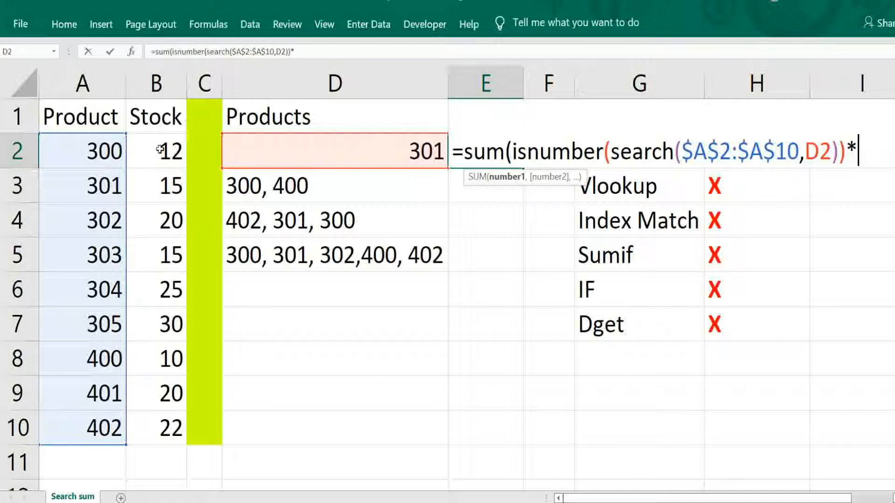
{"action": "left_click_drag", "start_coordinate": [160, 149], "coordinate": [157, 412]}
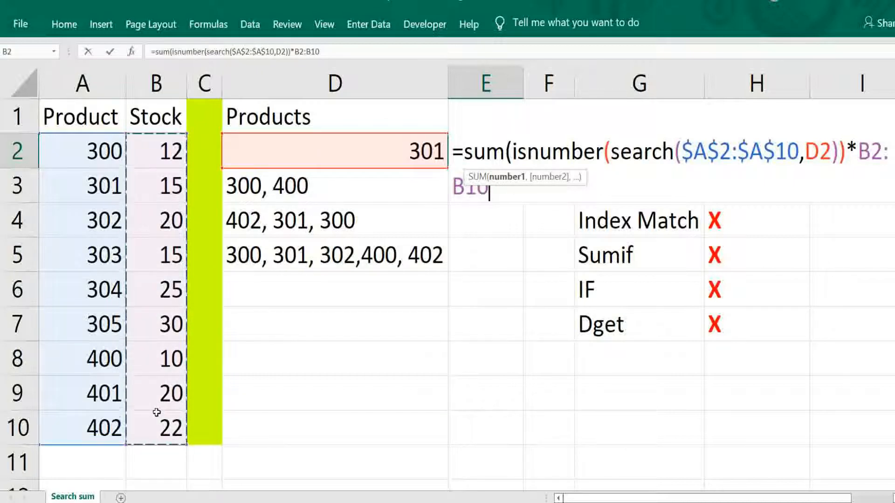
{"action": "key", "text": "F4"}
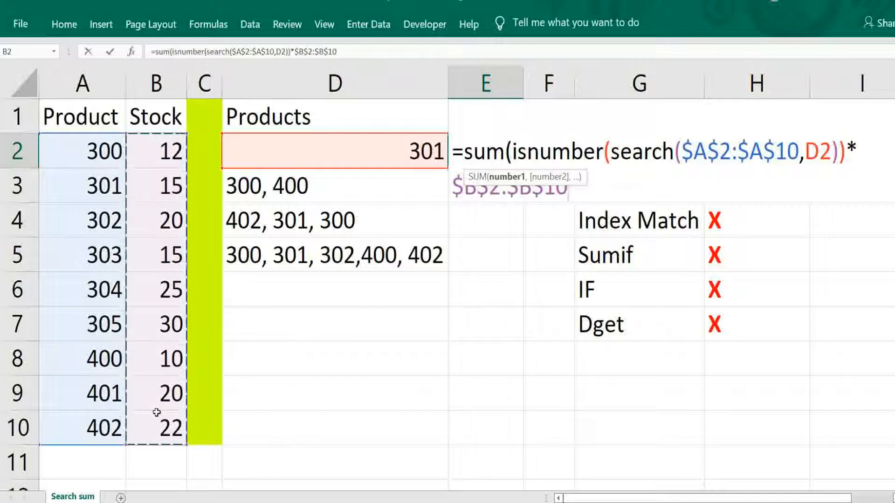
{"action": "type", "text": ")"}
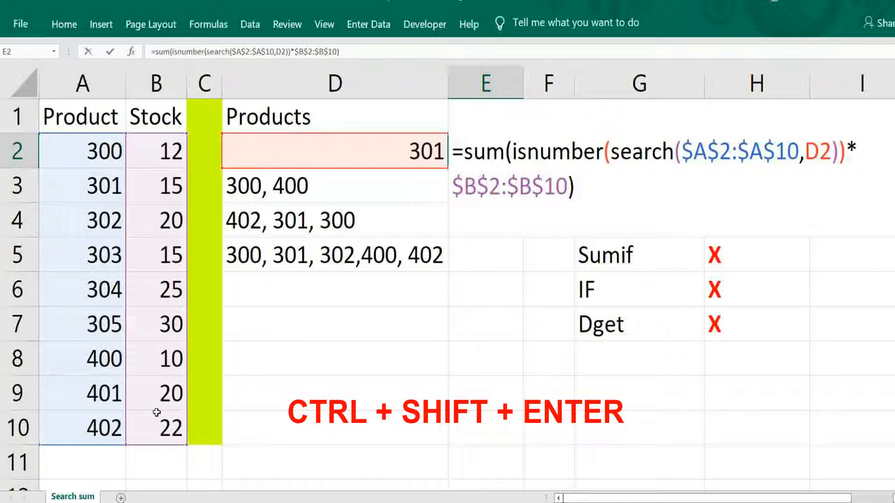
{"action": "key", "text": "ctrl+shift+Return"}
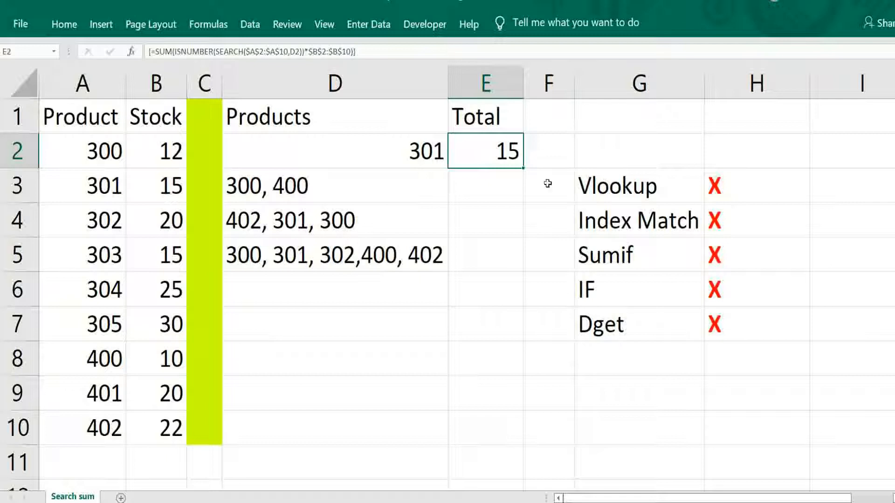
Fill the E2 array formula down to E5.
{"action": "left_click_drag", "start_coordinate": [523, 166], "coordinate": [496, 262]}
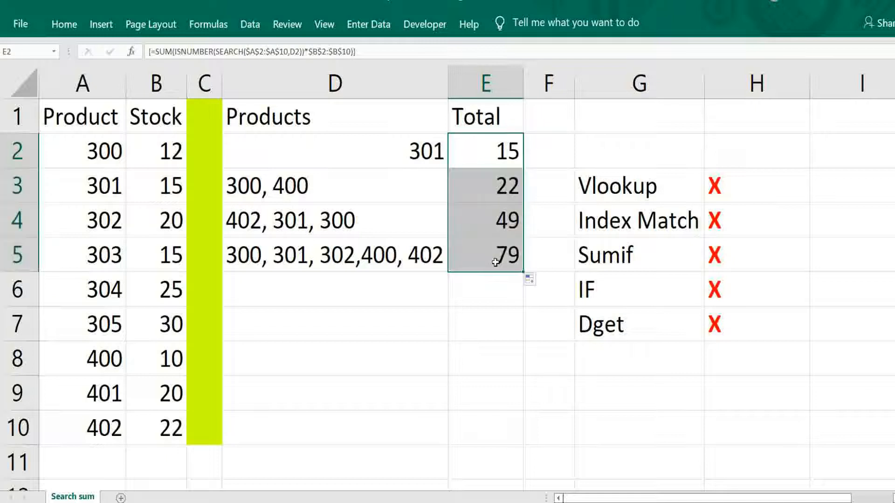
{"action": "left_click", "coordinate": [496, 262]}
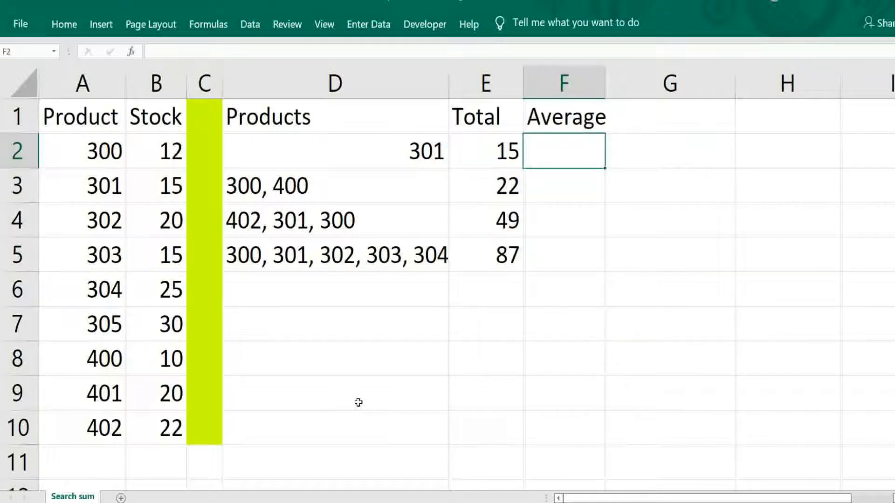
Start an array formula in F2: =AVERAGE(ISNUMBER(SEARCH( using the absolute range $A$2:$A$10.
{"action": "type", "text": "=average"}
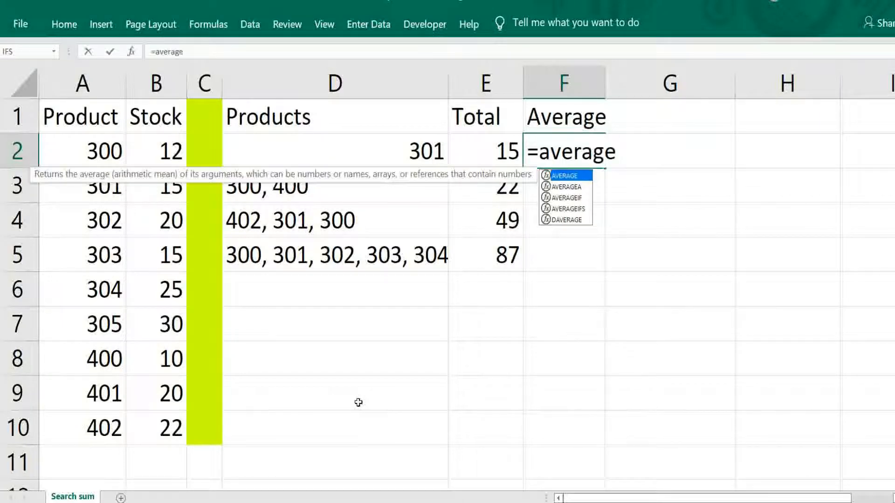
{"action": "type", "text": "(isu"}
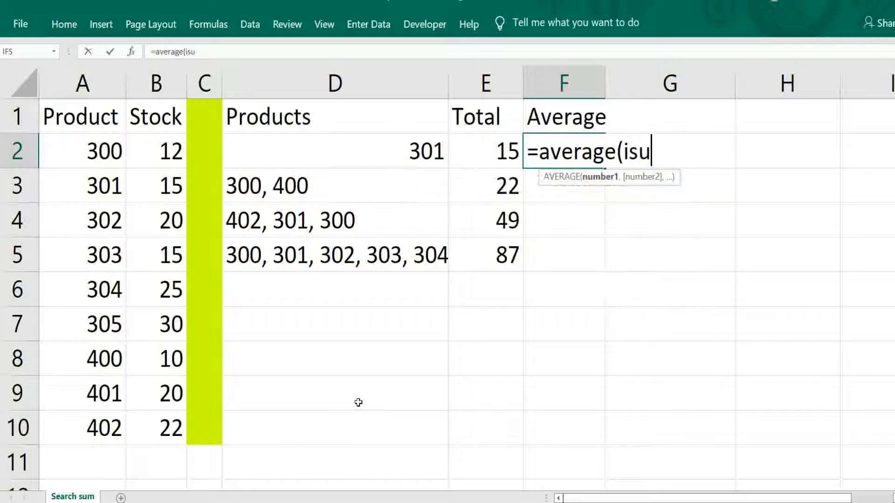
{"action": "key", "text": "BackSpace"}
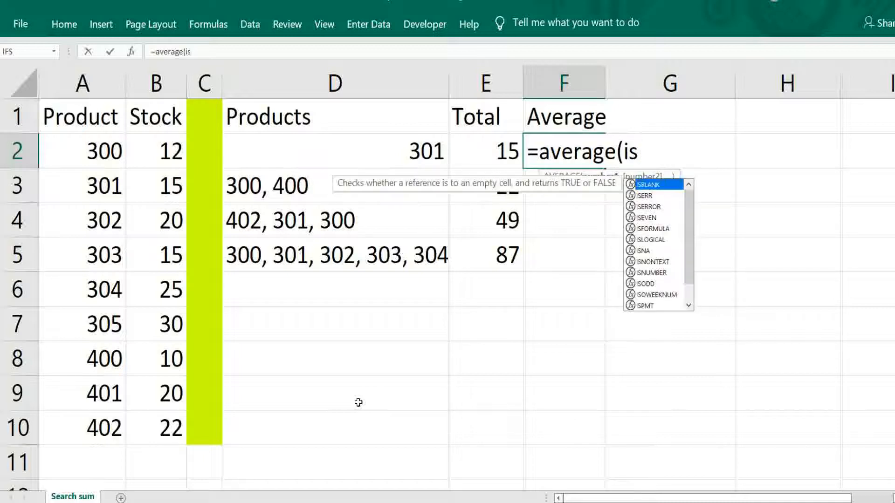
{"action": "type", "text": "number("}
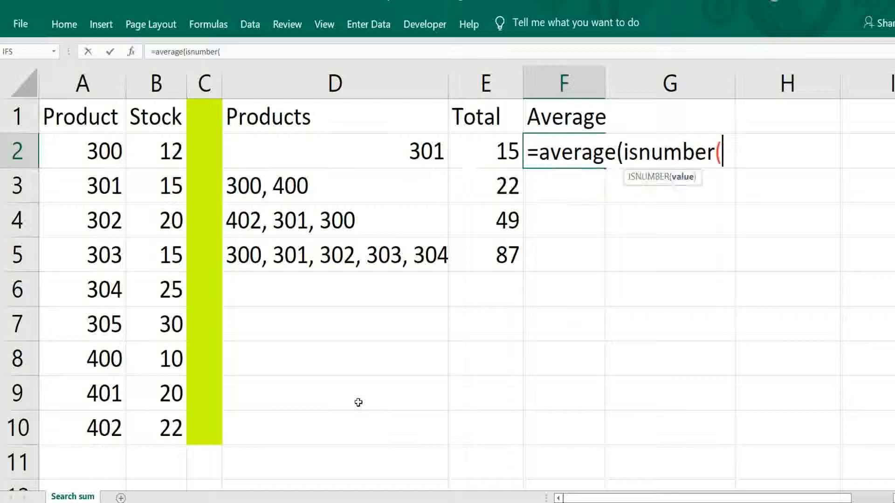
{"action": "type", "text": "search"}
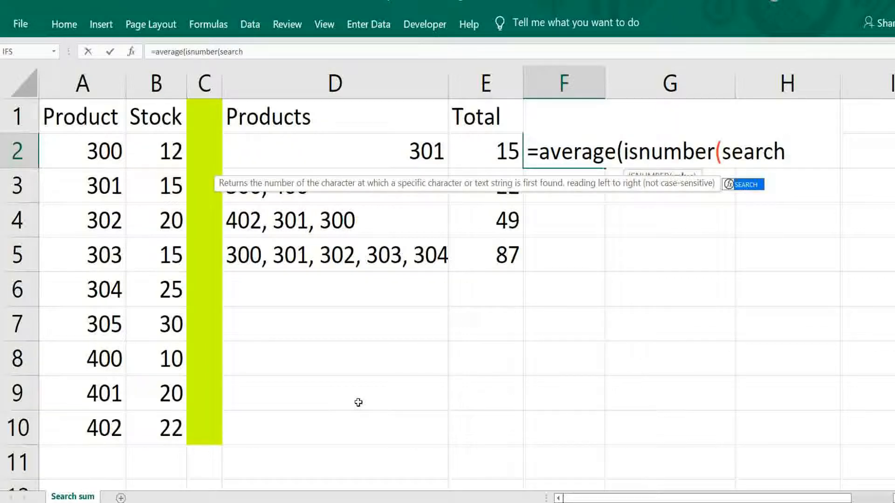
{"action": "type", "text": "("}
{"action": "key", "text": "Left"}
{"action": "key", "text": "Left"}
{"action": "key", "text": "Left"}
{"action": "key", "text": "Left"}
{"action": "key", "text": "Left"}
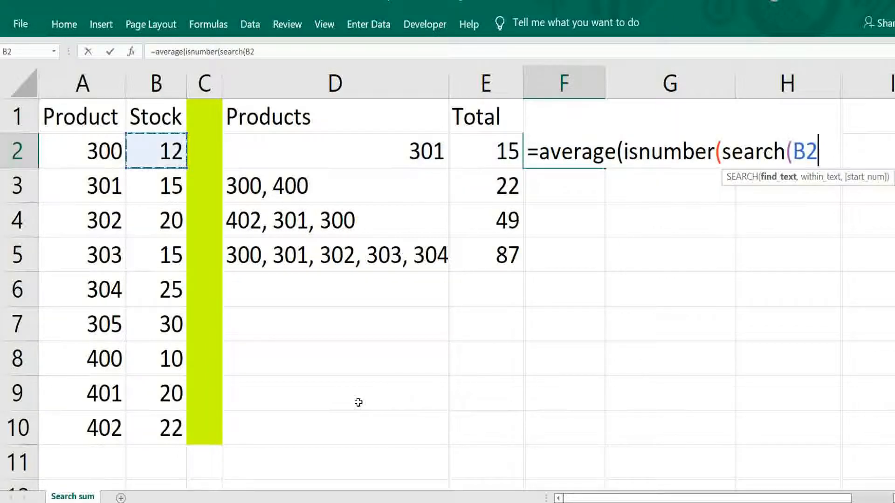
{"action": "key", "text": "shift+Down"}
{"action": "key", "text": "shift+Down"}
{"action": "key", "text": "shift+Down"}
{"action": "key", "text": "shift+Down"}
{"action": "key", "text": "shift+Down"}
{"action": "key", "text": "shift+Down"}
{"action": "key", "text": "shift+Down"}
{"action": "key", "text": "shift+Down"}
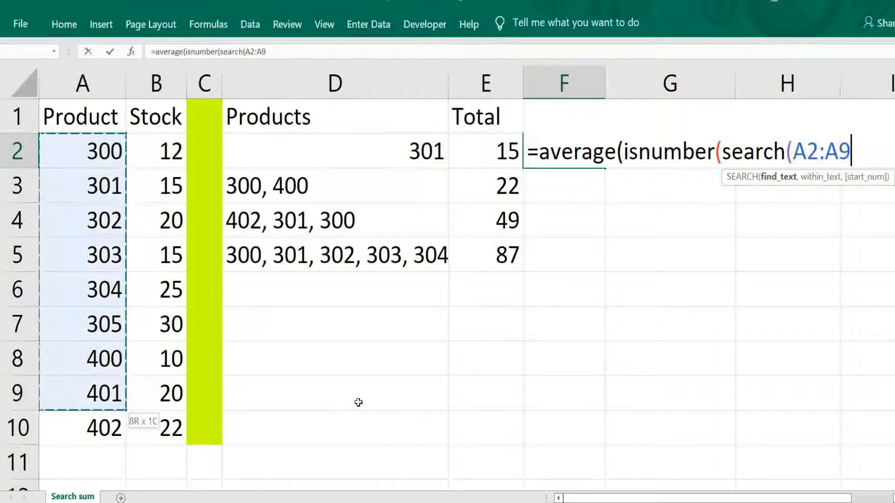
{"action": "key", "text": "F4"}
Complete the F2 formula with D2))*$B$2:$B$10) and enter it as an array formula.
{"action": "type", "text": ","}
{"action": "left_click", "coordinate": [368, 152]}
{"action": "type", "text": "))*"}
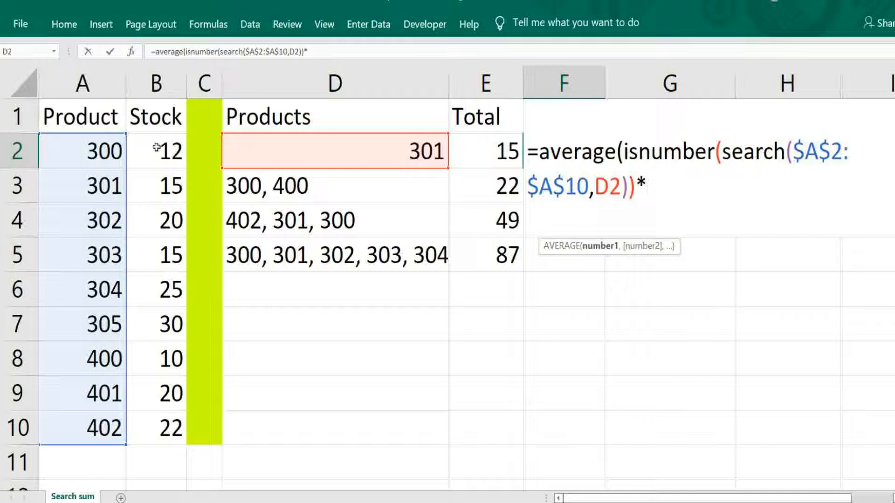
{"action": "left_click_drag", "start_coordinate": [156, 147], "coordinate": [159, 424]}
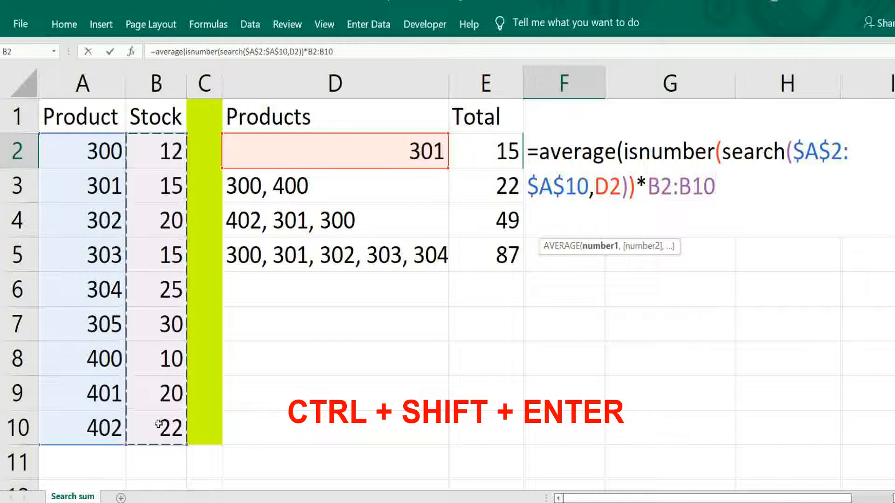
{"action": "key", "text": "F4"}
{"action": "type", "text": ")"}
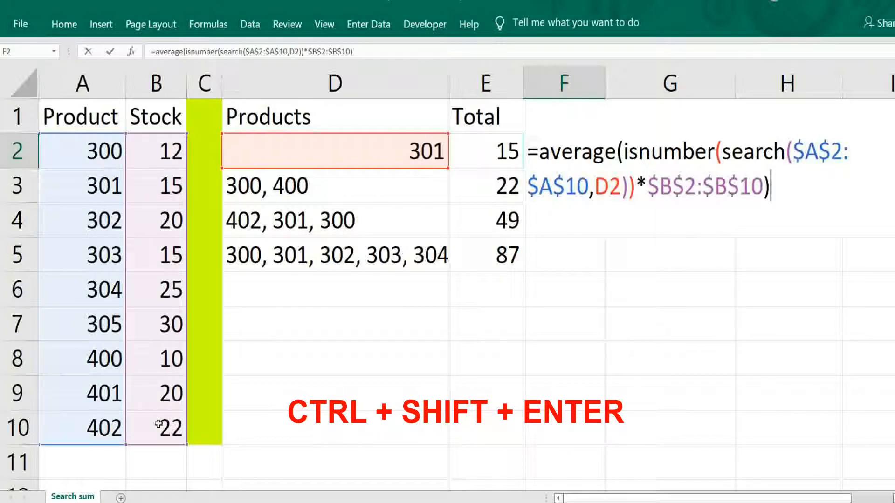
{"action": "key", "text": "ctrl+shift+Return"}
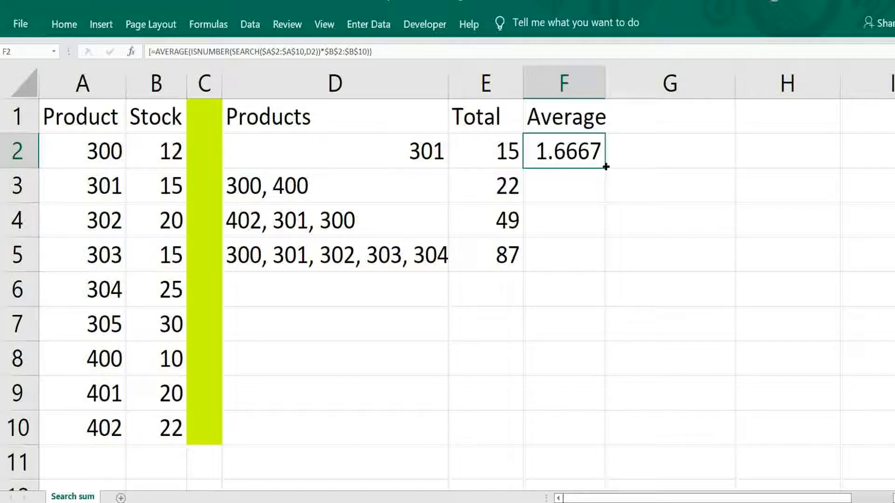
Fill the F2 average formula down to F5.
{"action": "left_click_drag", "start_coordinate": [606, 168], "coordinate": [588, 268]}
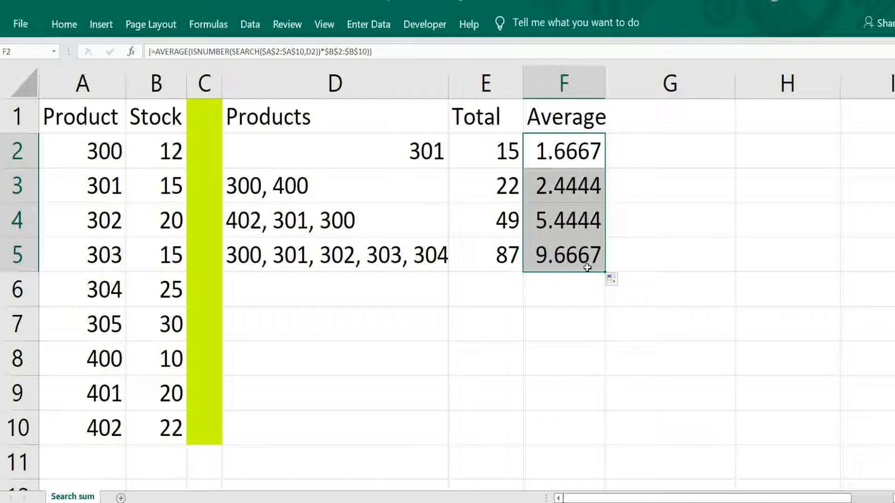
{"action": "key", "text": "Left"}
{"action": "key", "text": "Left"}
{"action": "key", "text": "Left"}
{"action": "key", "text": "Left"}
{"action": "key", "text": "Left"}
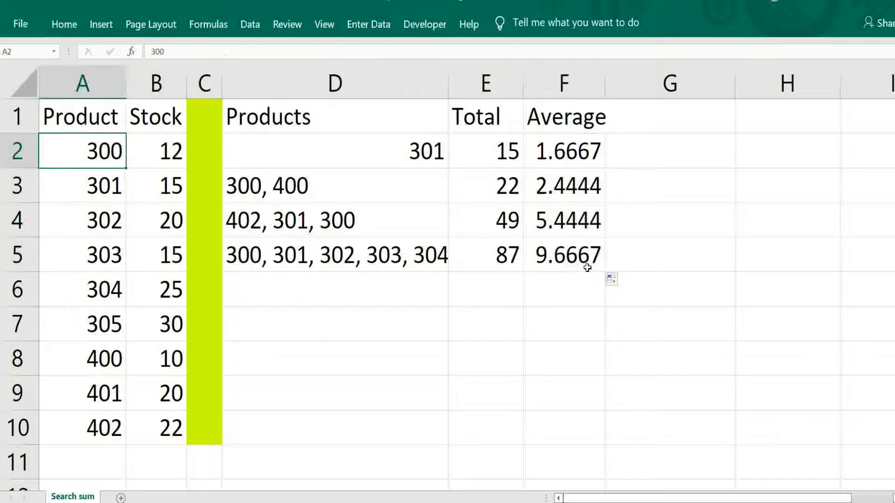
Convert the Product and Stock data in A1:B10 into a table with headers.
{"action": "key", "text": "Up"}
{"action": "key", "text": "shift+Right"}
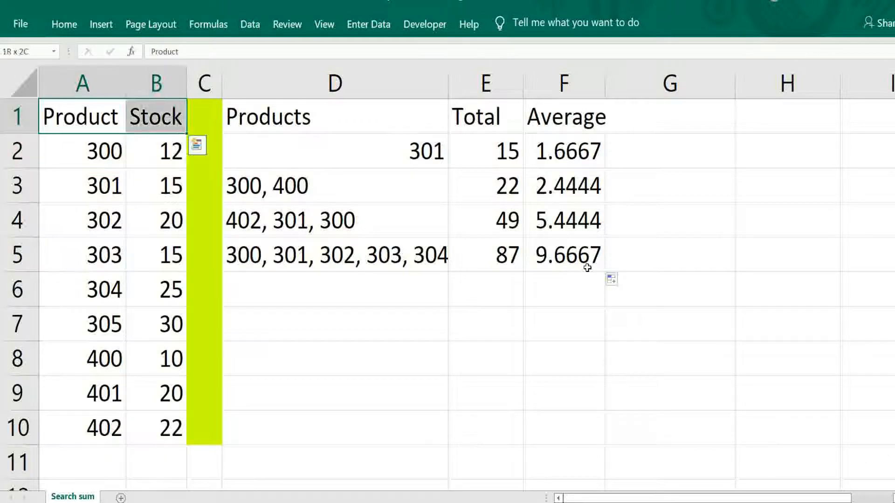
{"action": "key", "text": "shift+Down"}
{"action": "key", "text": "shift+Down"}
{"action": "key", "text": "shift+Down"}
{"action": "key", "text": "shift+Down"}
{"action": "key", "text": "shift+Down"}
{"action": "key", "text": "shift+Down"}
{"action": "key", "text": "shift+Down"}
{"action": "key", "text": "shift+Down"}
{"action": "key", "text": "shift+Down"}
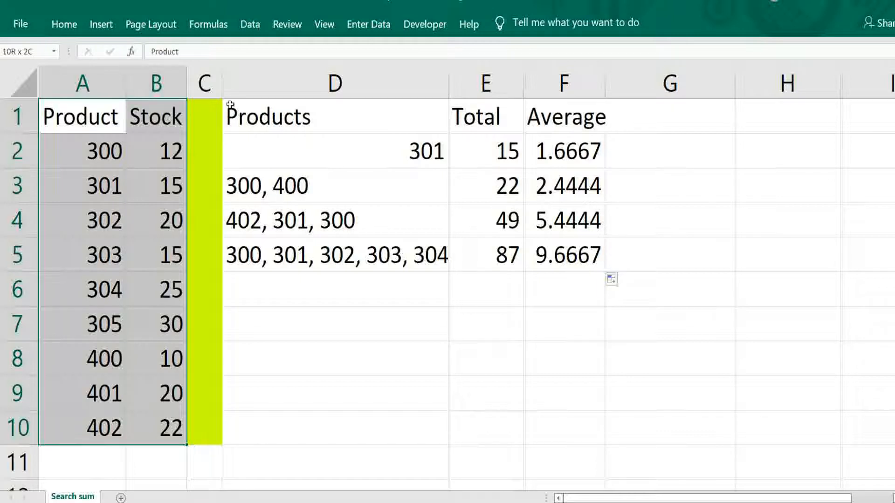
{"action": "left_click", "coordinate": [107, 29]}
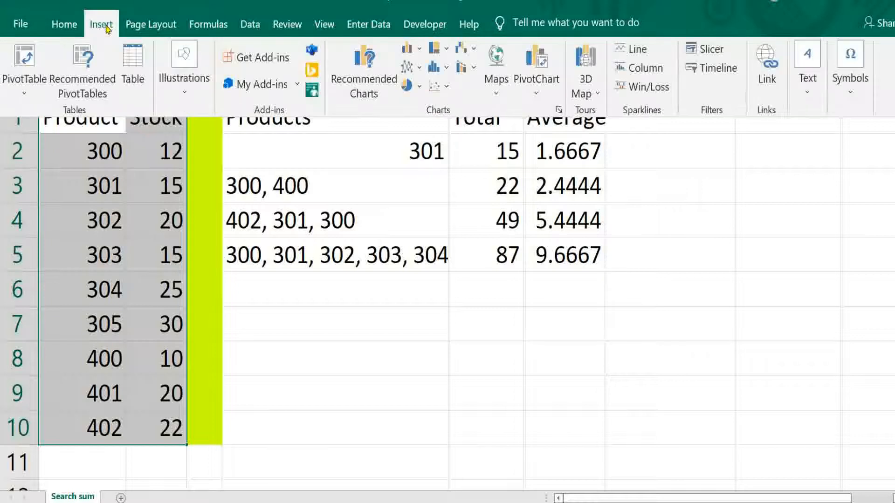
{"action": "left_click", "coordinate": [132, 57]}
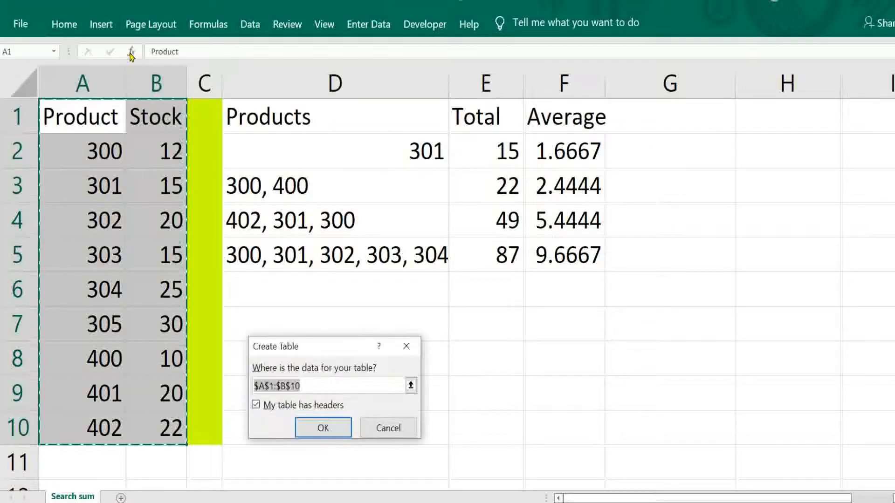
{"action": "left_click", "coordinate": [317, 428]}
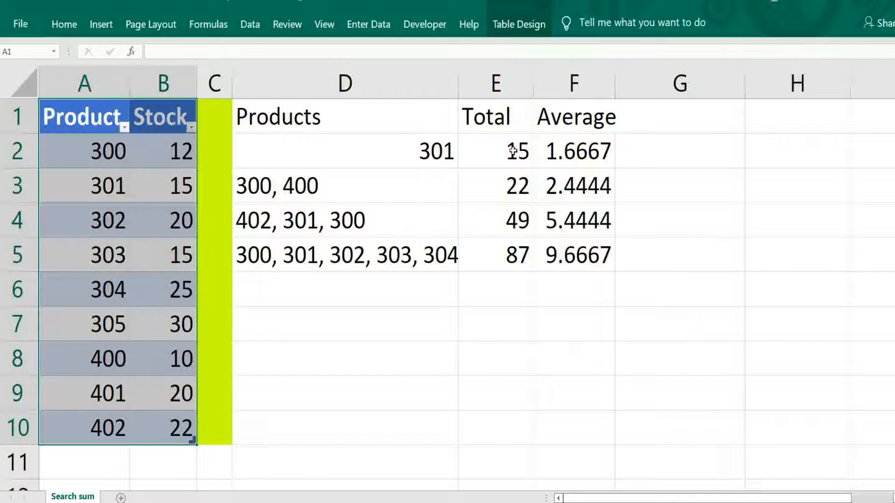
Clear E2 and start a new formula =SUM(ISNUMBER(SEARCH( in it.
{"action": "left_click", "coordinate": [512, 151]}
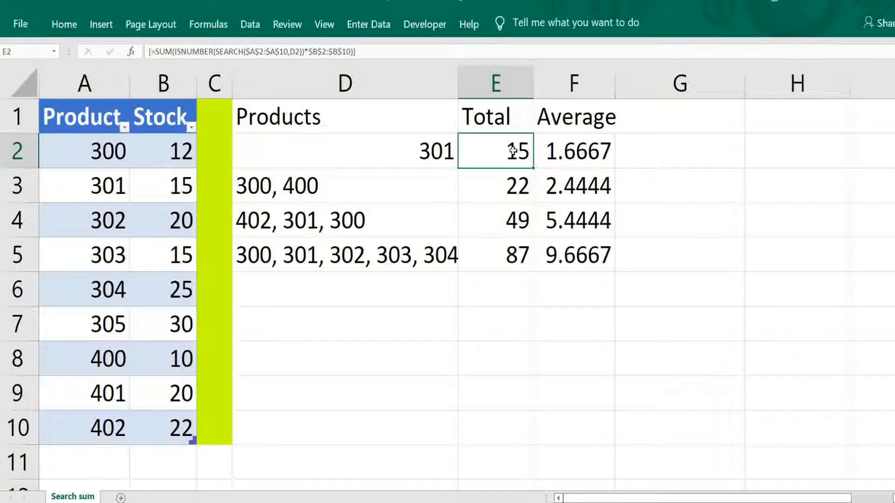
{"action": "key", "text": "Delete"}
{"action": "type", "text": "=su"}
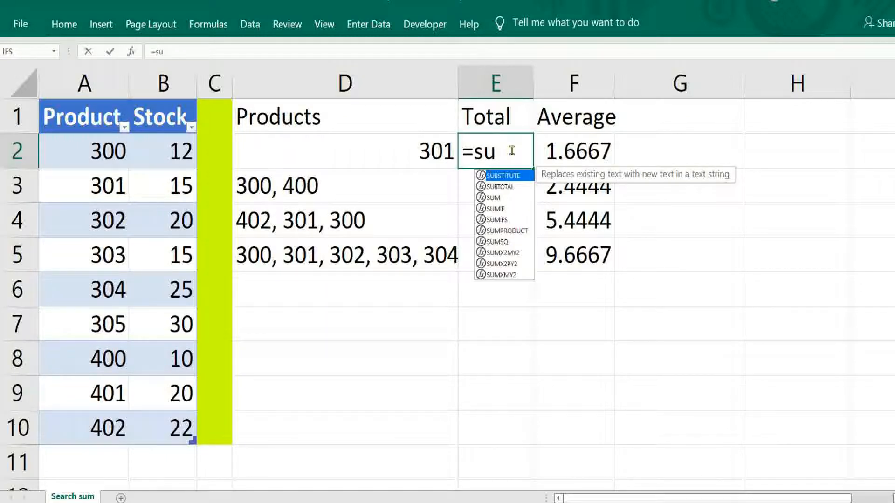
{"action": "type", "text": "m("}
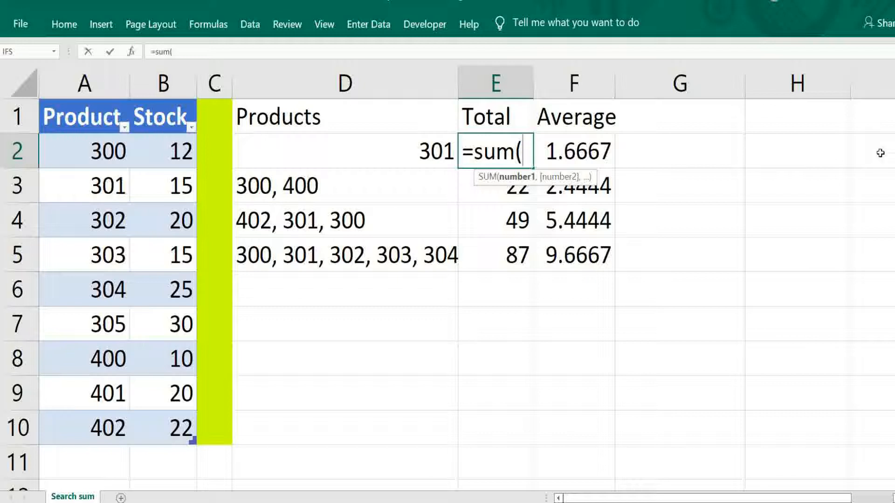
{"action": "type", "text": "is"}
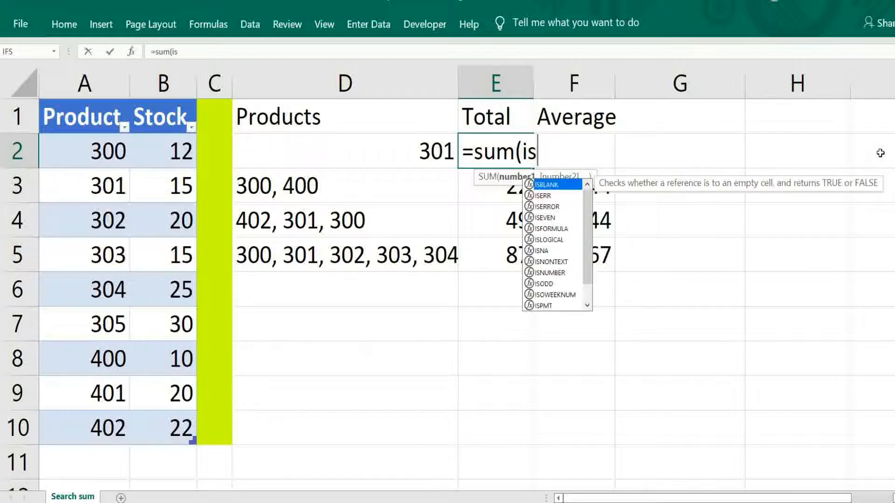
{"action": "type", "text": "number("}
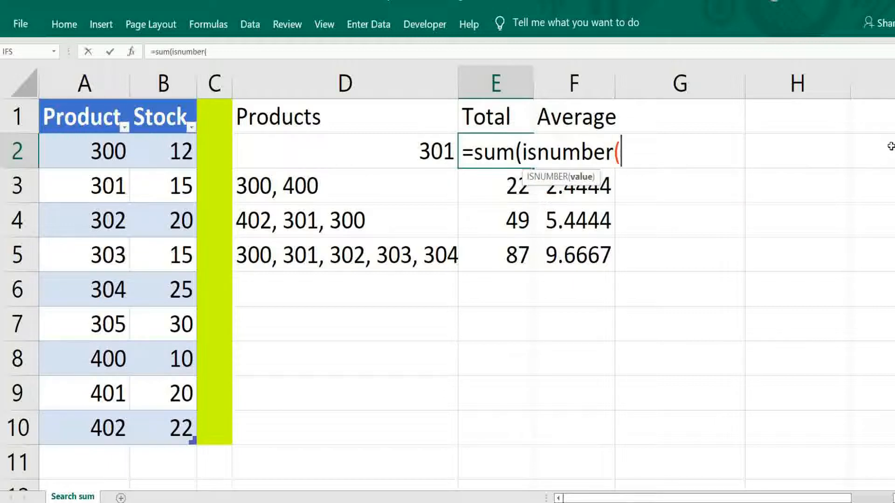
{"action": "type", "text": "search("}
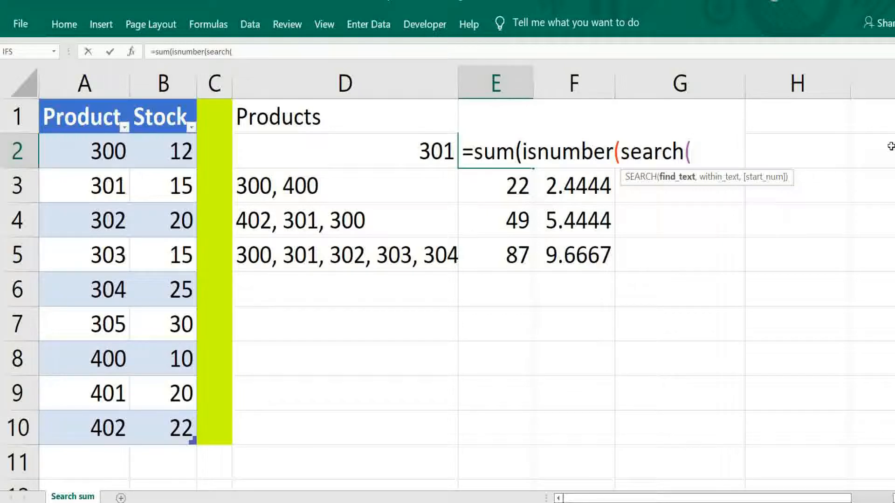
Add the table's Product column and cell D2 as the SEARCH arguments.
{"action": "key", "text": "Left"}
{"action": "key", "text": "Left"}
{"action": "key", "text": "Left"}
{"action": "key", "text": "Left"}
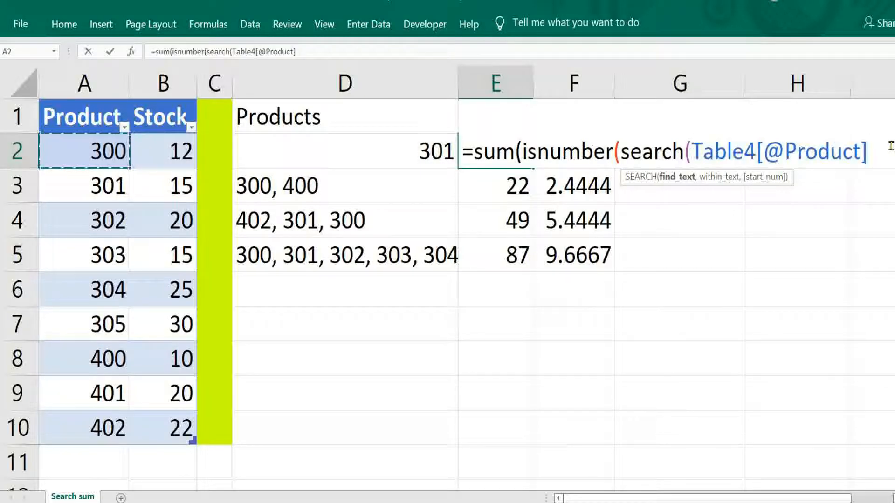
{"action": "key", "text": "shift+Down"}
{"action": "key", "text": "shift+Down"}
{"action": "key", "text": "shift+Down"}
{"action": "key", "text": "shift+Down"}
{"action": "key", "text": "shift+Down"}
{"action": "key", "text": "shift+Down"}
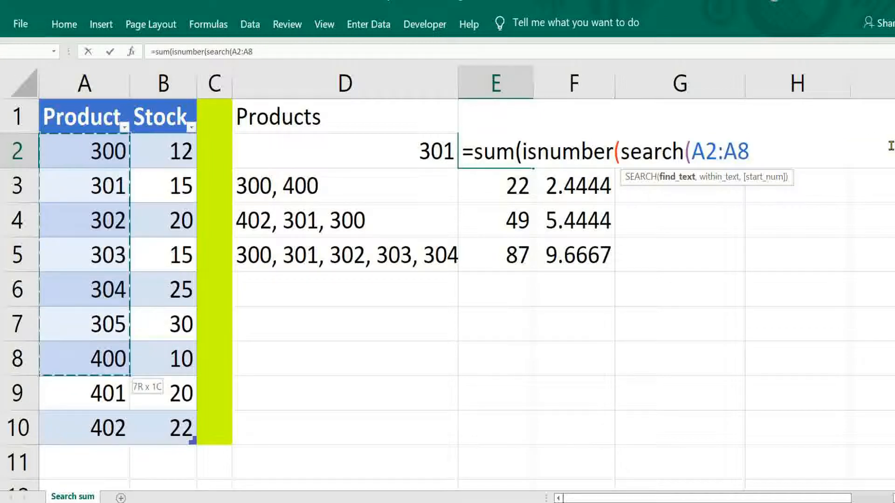
{"action": "key", "text": "shift+Down"}
{"action": "key", "text": "shift+Down"}
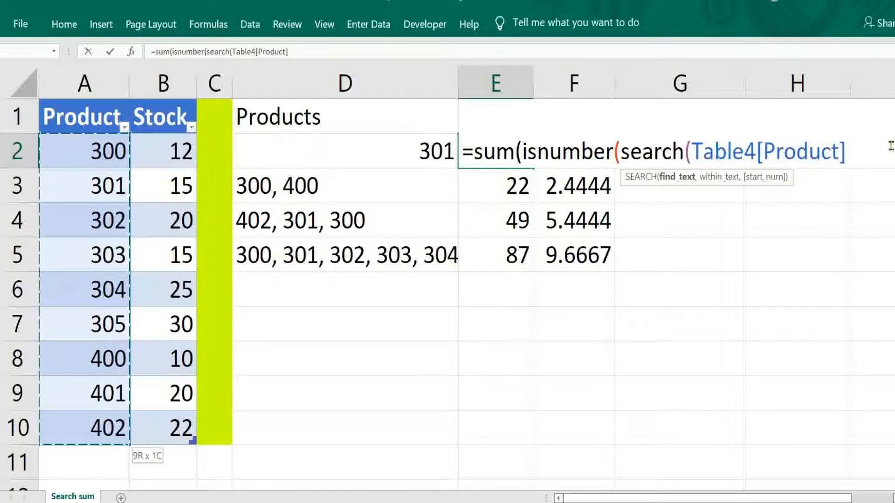
{"action": "type", "text": ","}
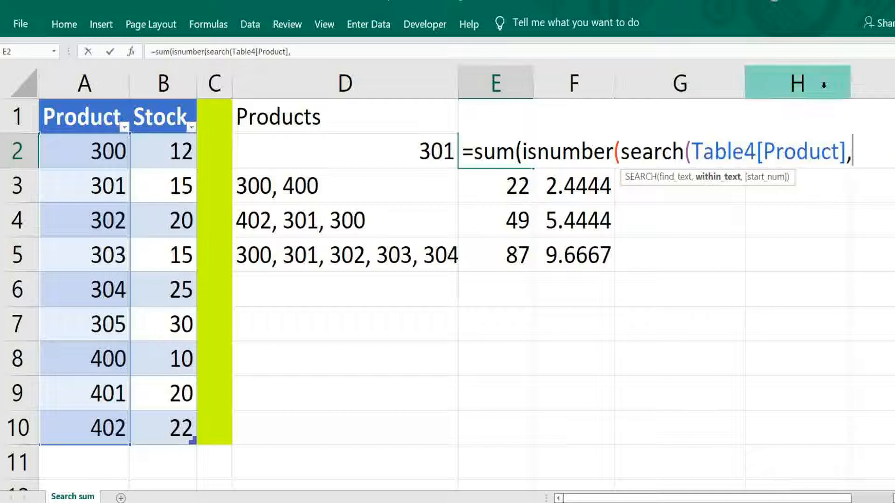
{"action": "left_click", "coordinate": [408, 154]}
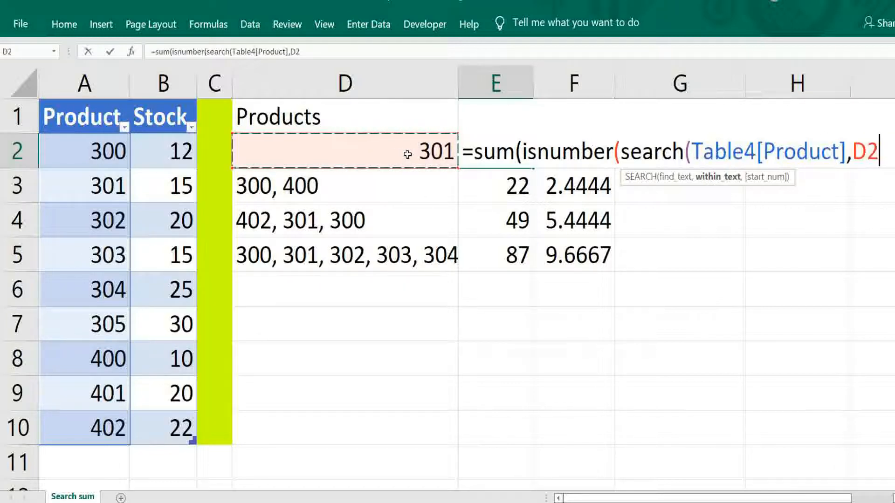
Close ISNUMBER and multiply it by the table's Stock column.
{"action": "type", "text": ")"}
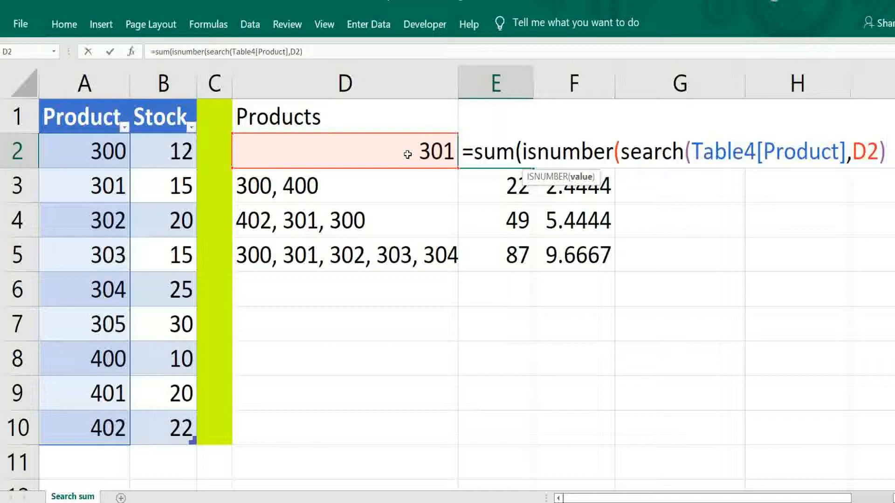
{"action": "type", "text": ")*"}
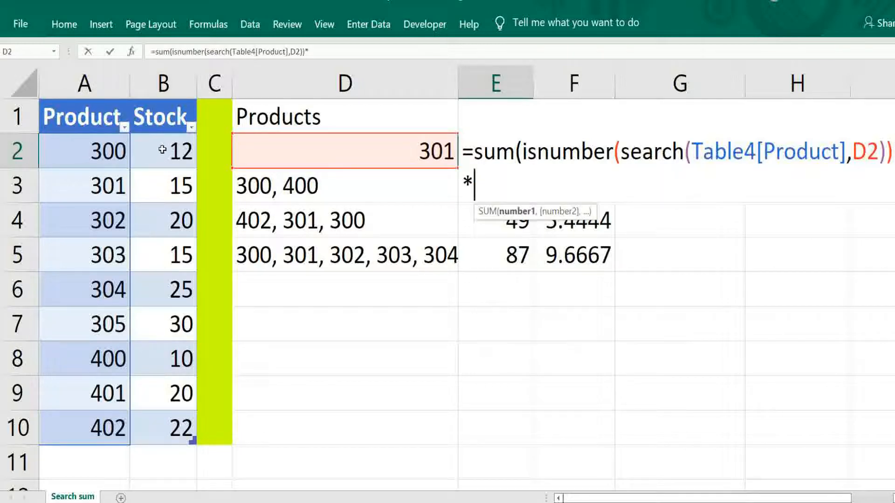
{"action": "left_click_drag", "start_coordinate": [159, 150], "coordinate": [158, 429]}
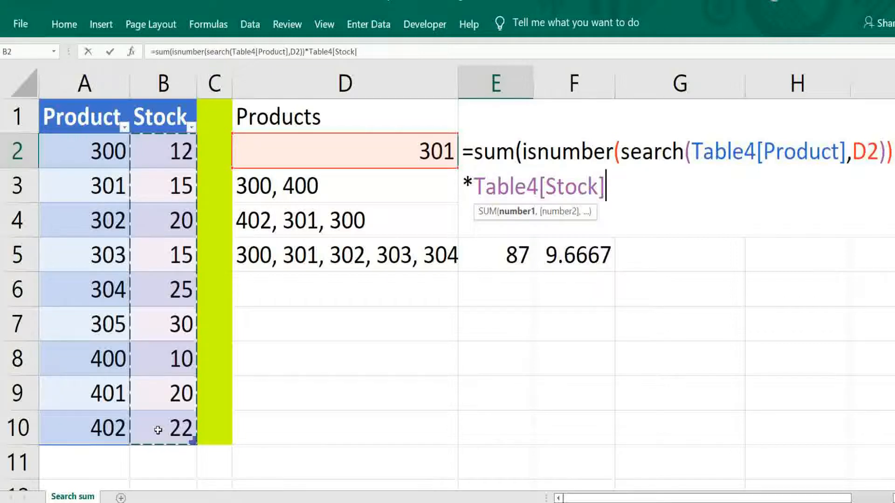
Close the E2 formula, enter it as an array formula, and fill it down to E5.
{"action": "type", "text": ")"}
{"action": "key", "text": "ctrl+shift+Return"}
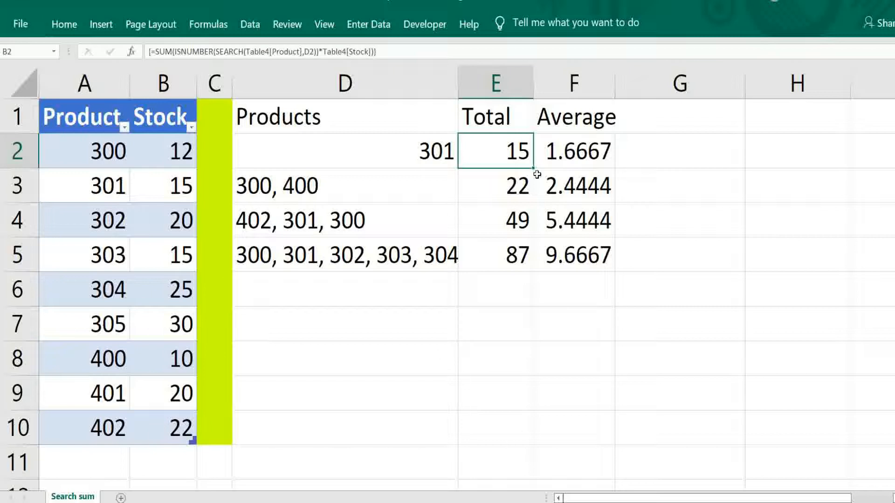
{"action": "left_click_drag", "start_coordinate": [533, 172], "coordinate": [531, 264]}
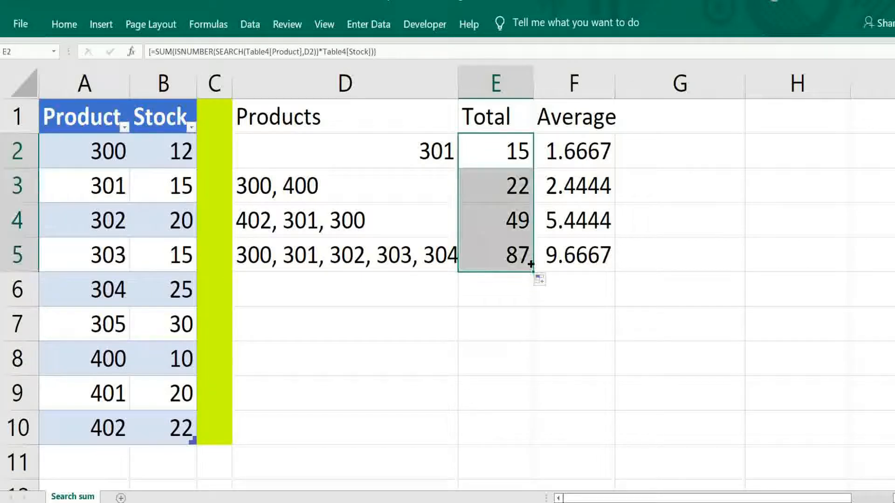
Rewrite F2 as =AVERAGE(ISNUMBER(SEARCH(Table4[Product],D2))*Table4[Stock]) and enter it as an array formula.
{"action": "left_click", "coordinate": [566, 156]}
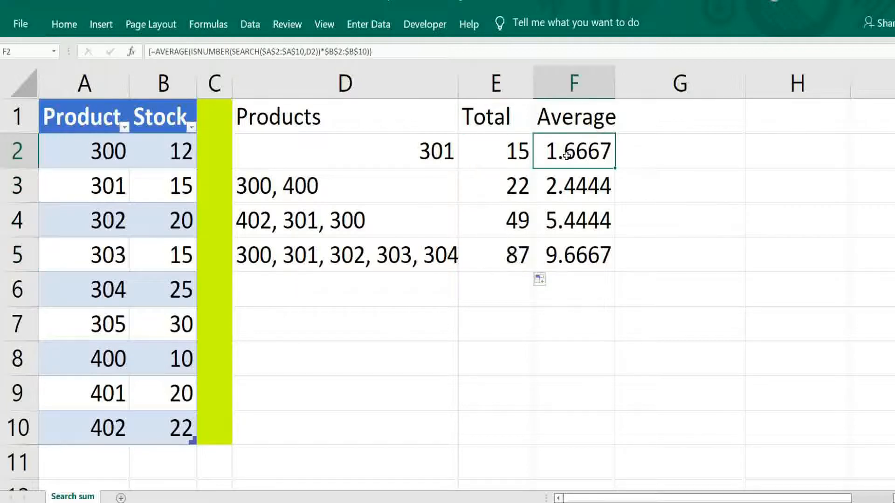
{"action": "type", "text": "=av"}
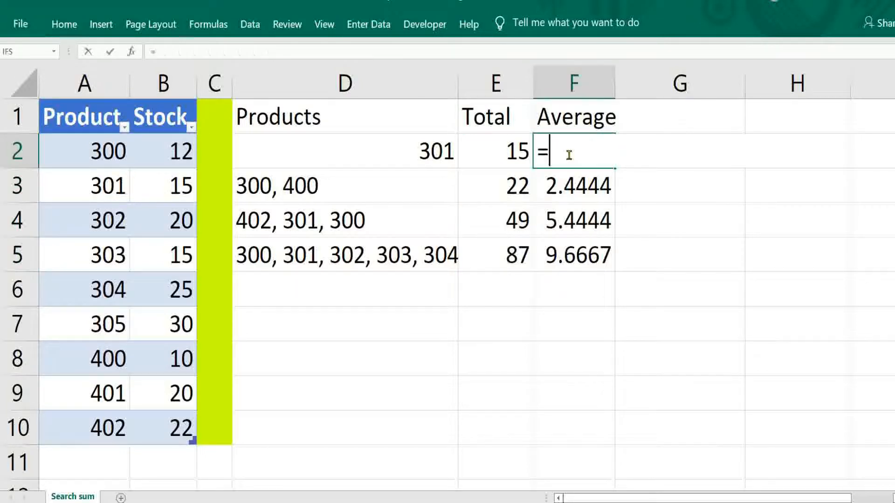
{"action": "type", "text": "erage(isnumber(search(Table4[Product],D2))*Table4[Stock"}
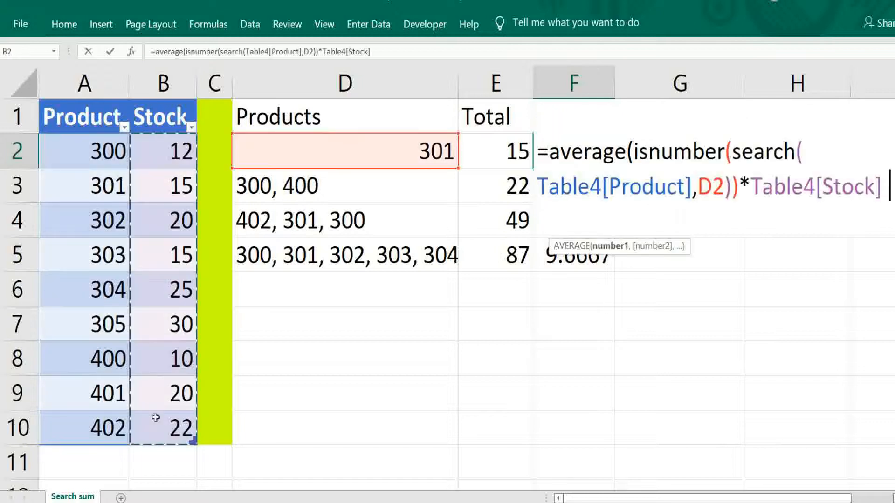
{"action": "type", "text": ")"}
{"action": "key", "text": "ctrl+shift+Return"}
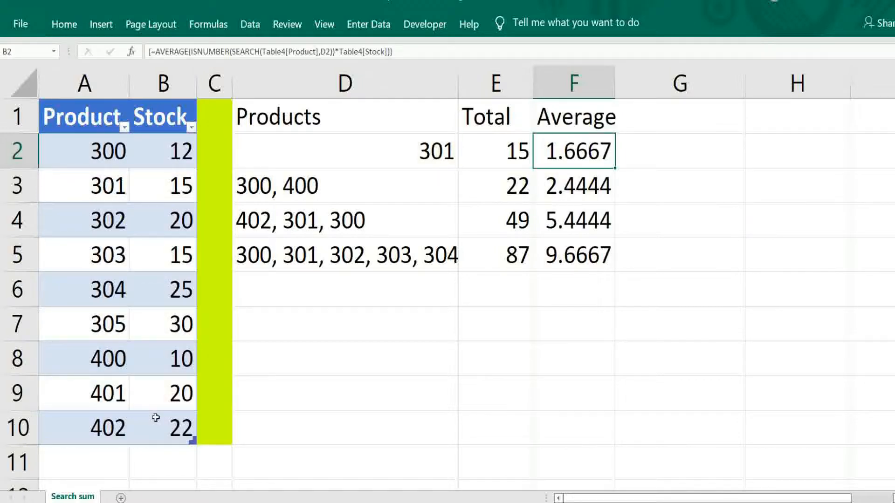
Copy the F2 array formula into F3:F5.
{"action": "right_click", "coordinate": [615, 168]}
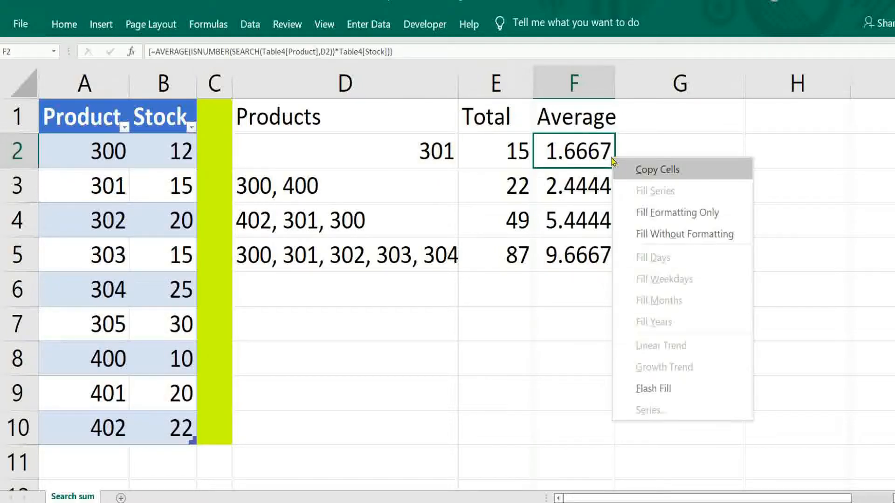
{"action": "key", "text": "Escape"}
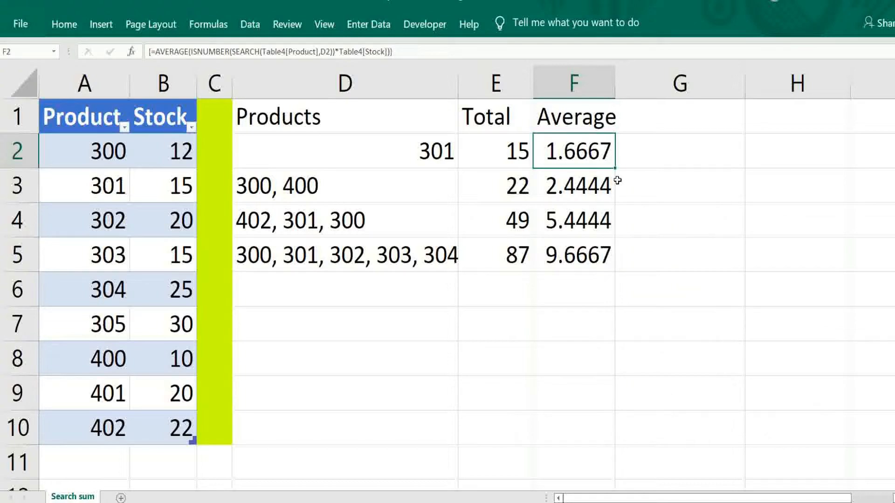
{"action": "key", "text": "ctrl+c"}
{"action": "key", "text": "Down"}
{"action": "key", "text": "shift+Down"}
{"action": "key", "text": "shift+Down"}
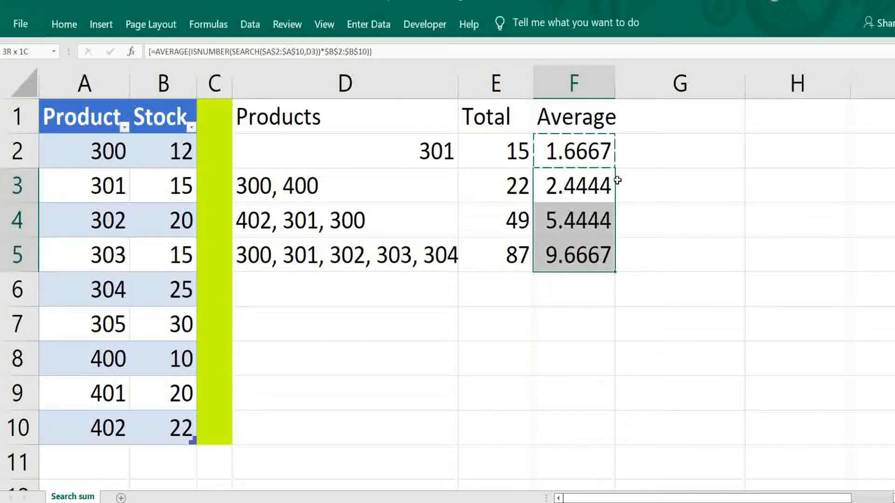
{"action": "key", "text": "Return"}
{"action": "key", "text": "Down"}
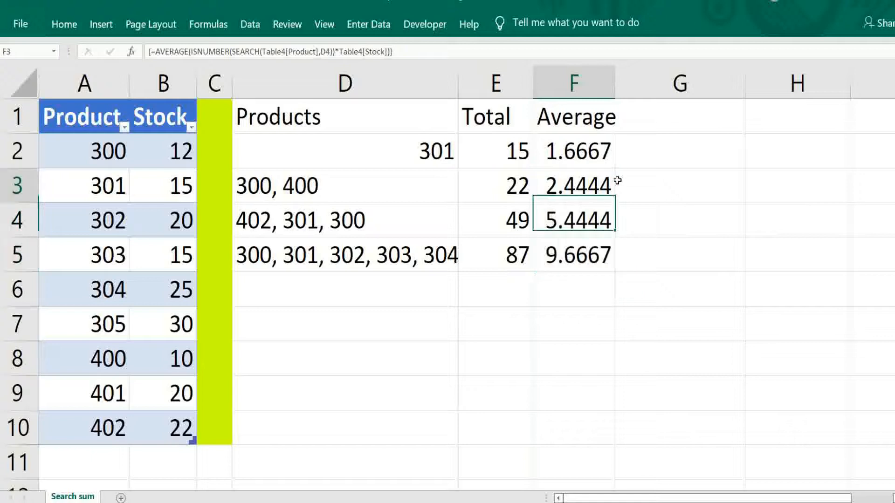
{"action": "key", "text": "Up"}
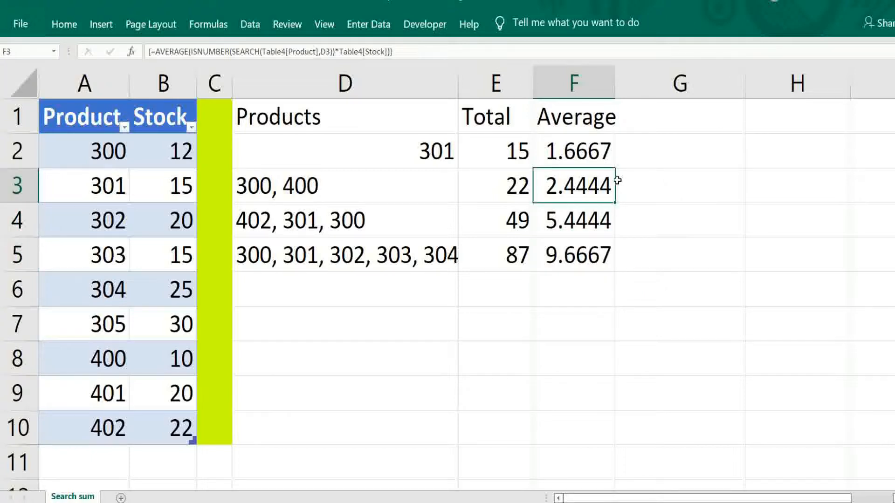